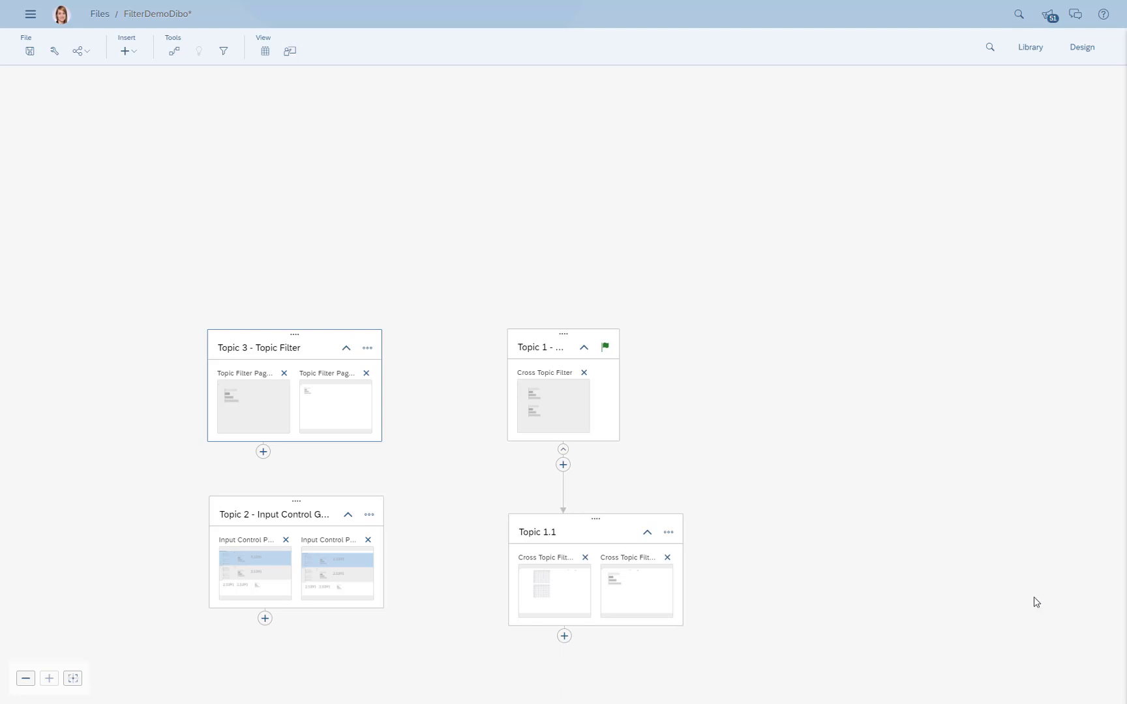
Step: Save the FilterDemoDibo agenda and view Topic 2 - Input Control Groups as a presentation
click(30, 51)
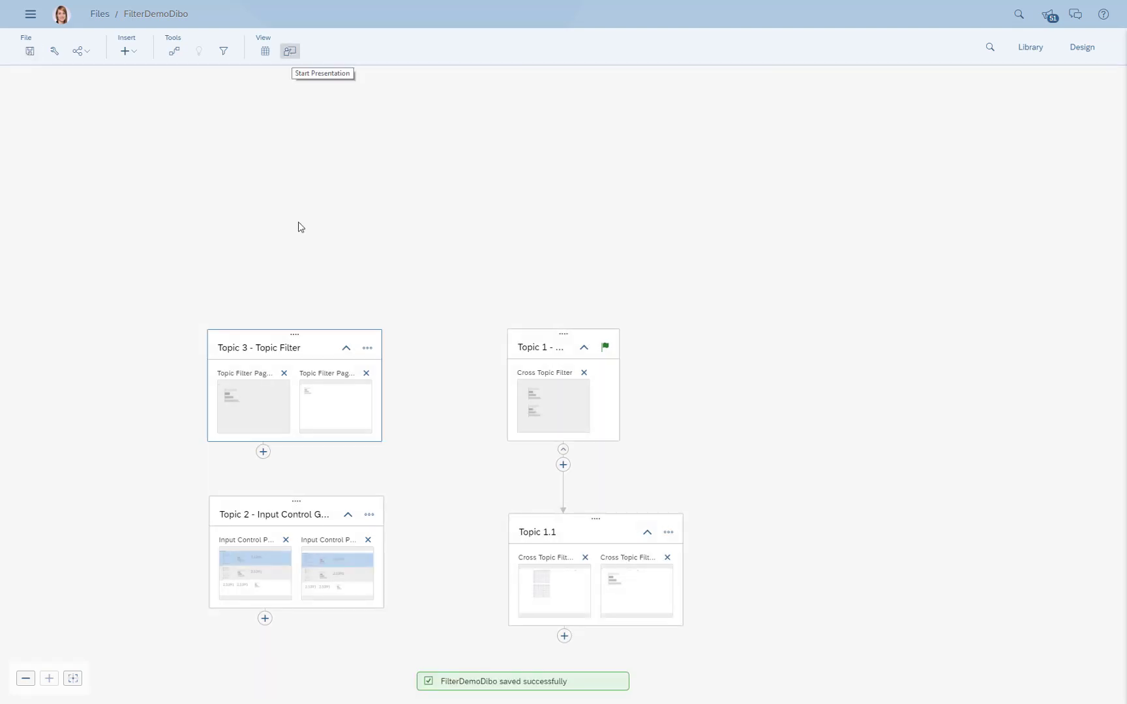
click(375, 520)
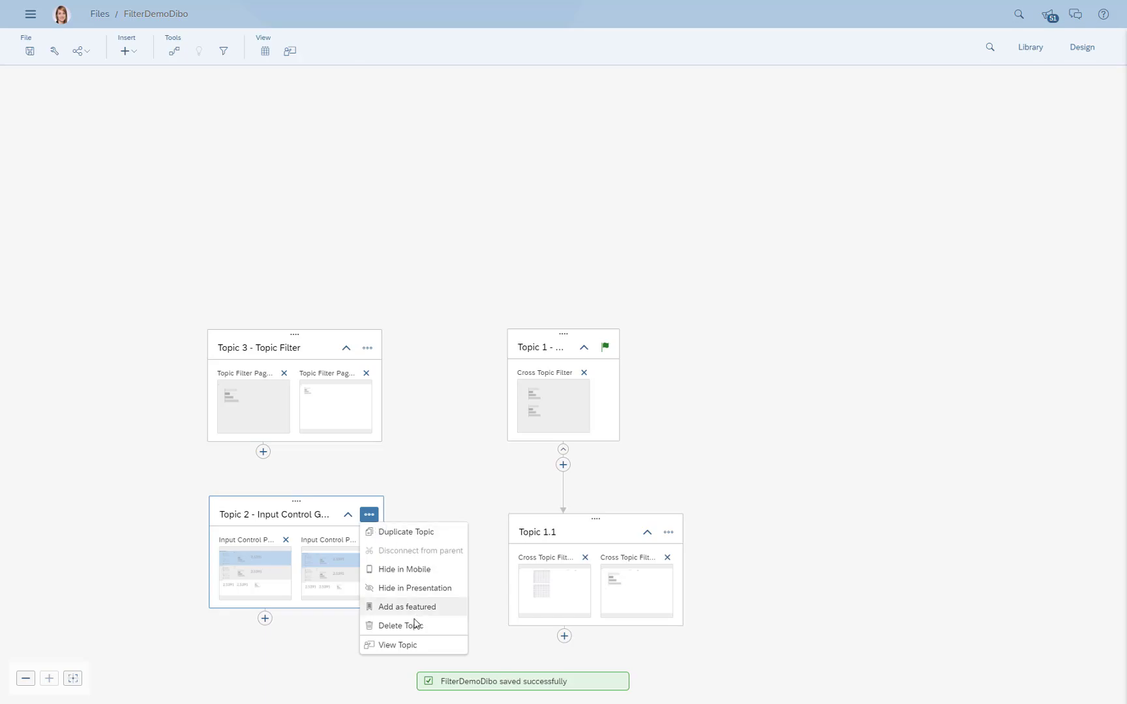
click(399, 645)
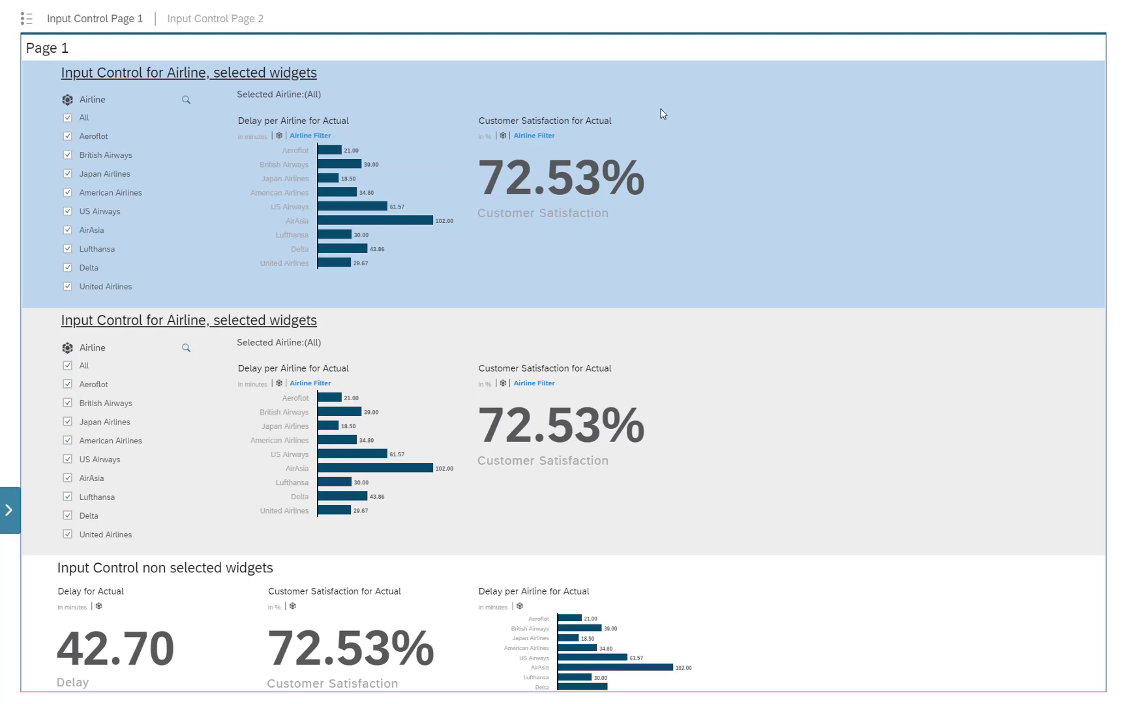
Step: Restrict the Airline input control in the blue section to British Airways, Japan Airlines and American Airlines
scroll(744, 149, down, 1)
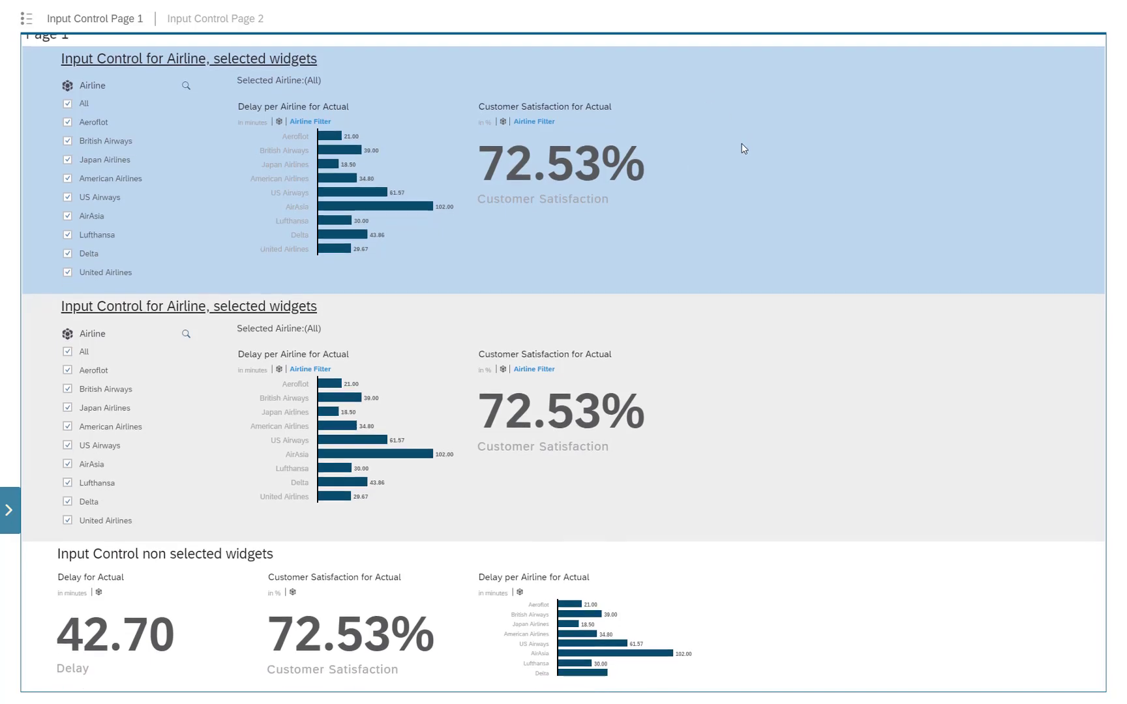
scroll(744, 149, up, 1)
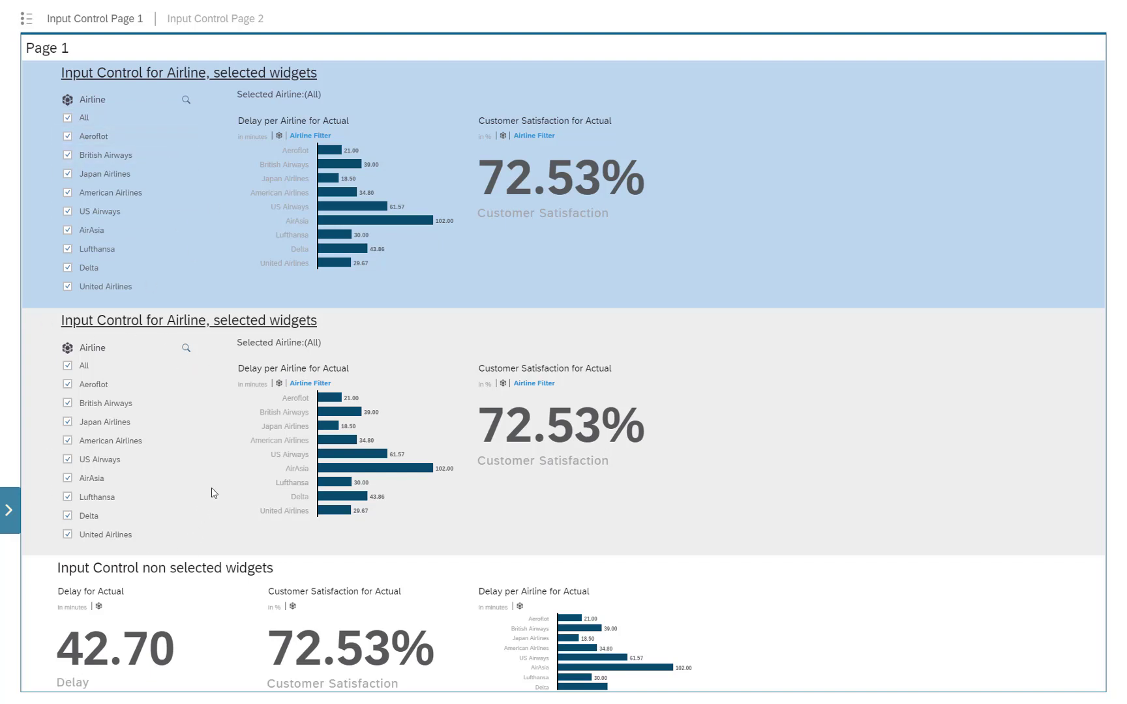
scroll(193, 662, down, 1)
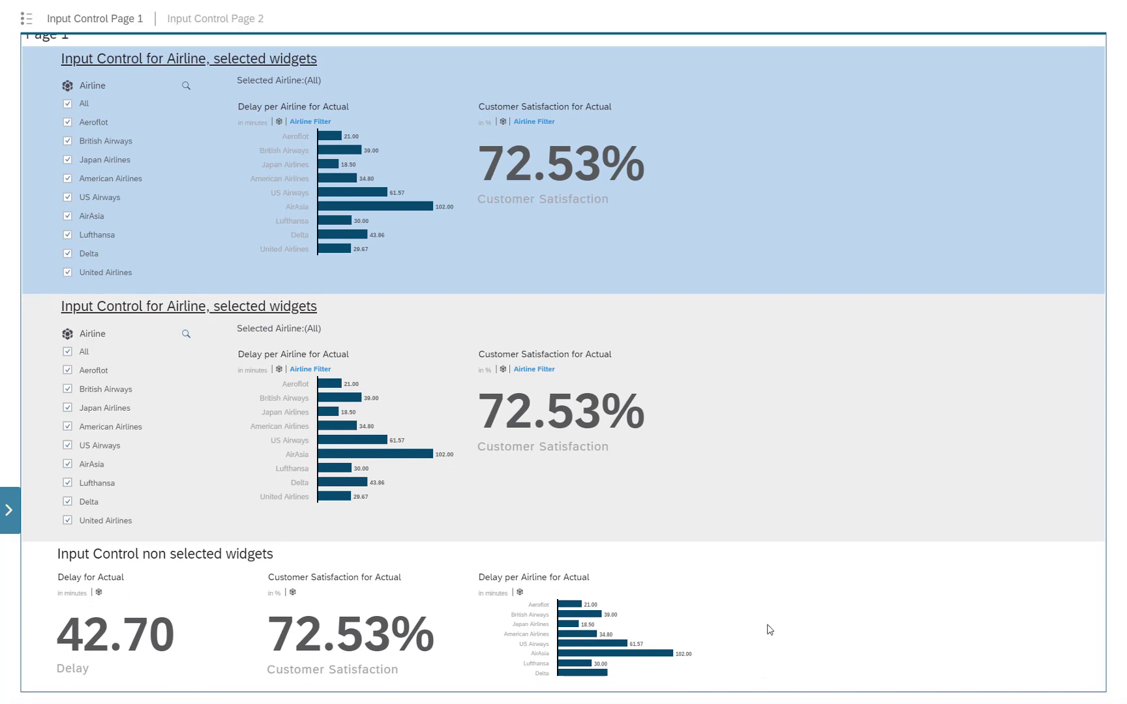
scroll(769, 630, up, 1)
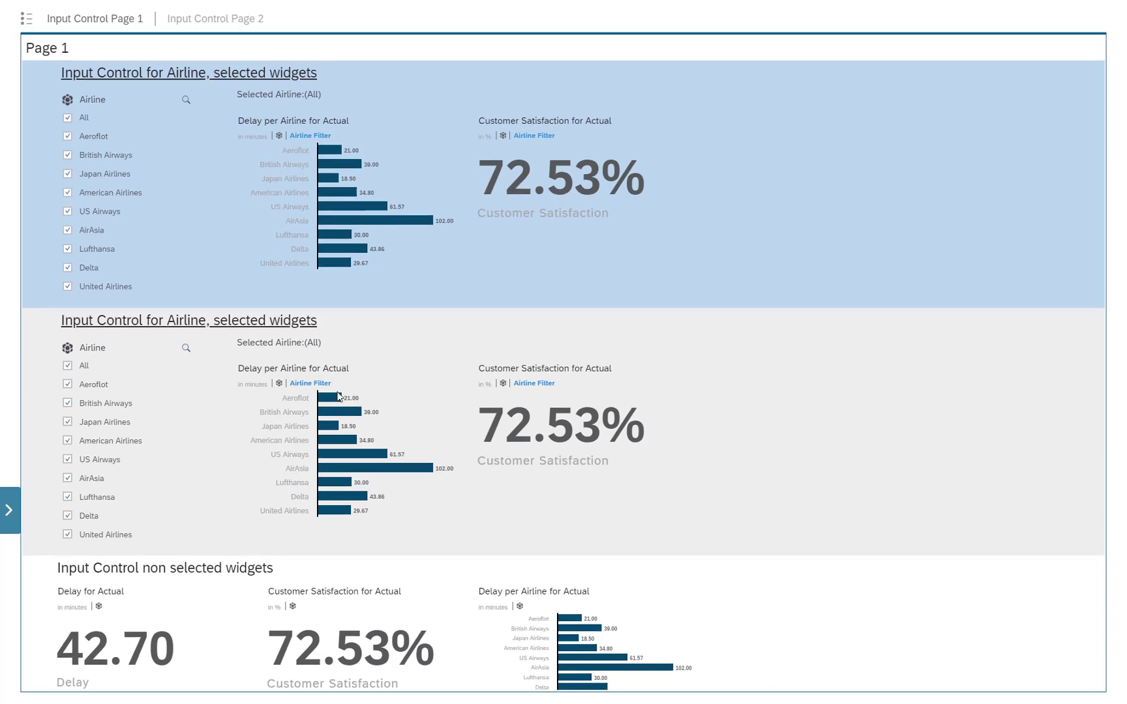
click(68, 118)
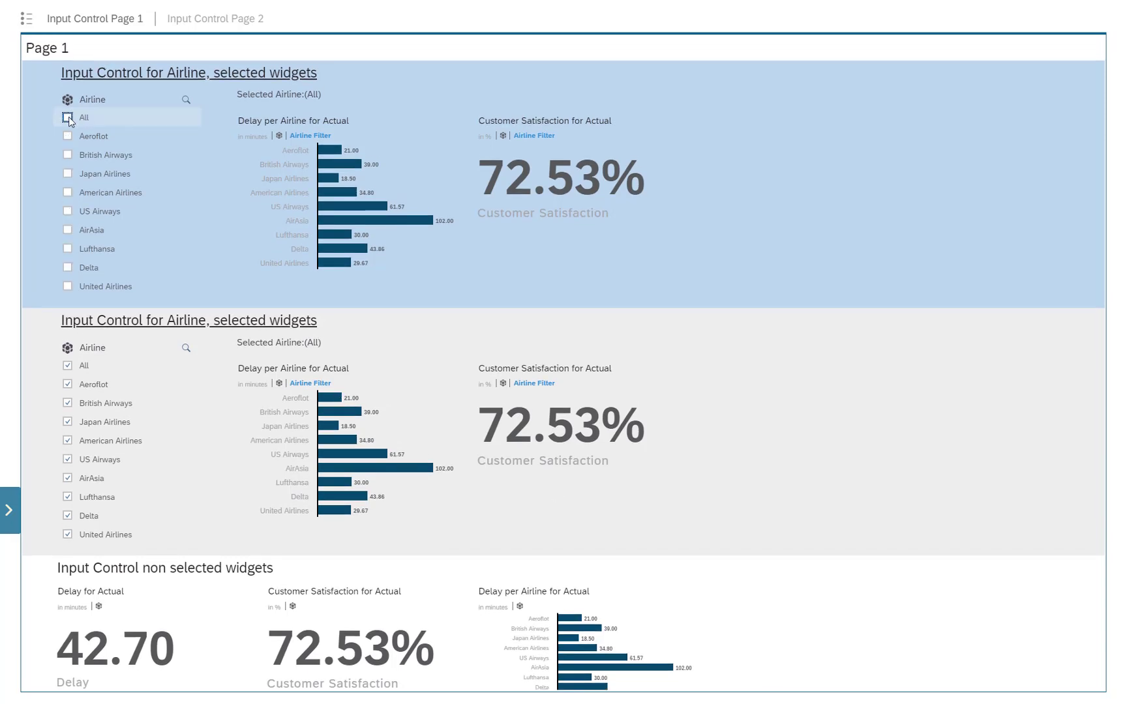
click(68, 155)
click(68, 174)
click(68, 193)
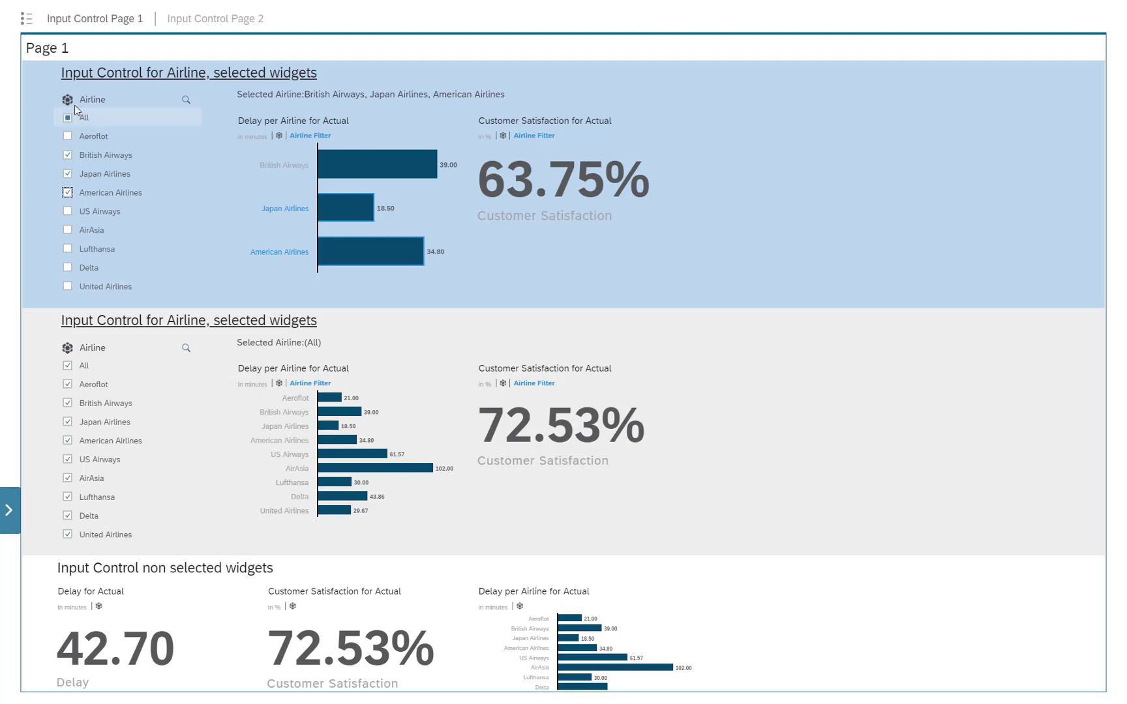
Step: Exclude Aeroflot, British Airways and US Airways in the Airline input control of the grey section
click(67, 384)
click(67, 403)
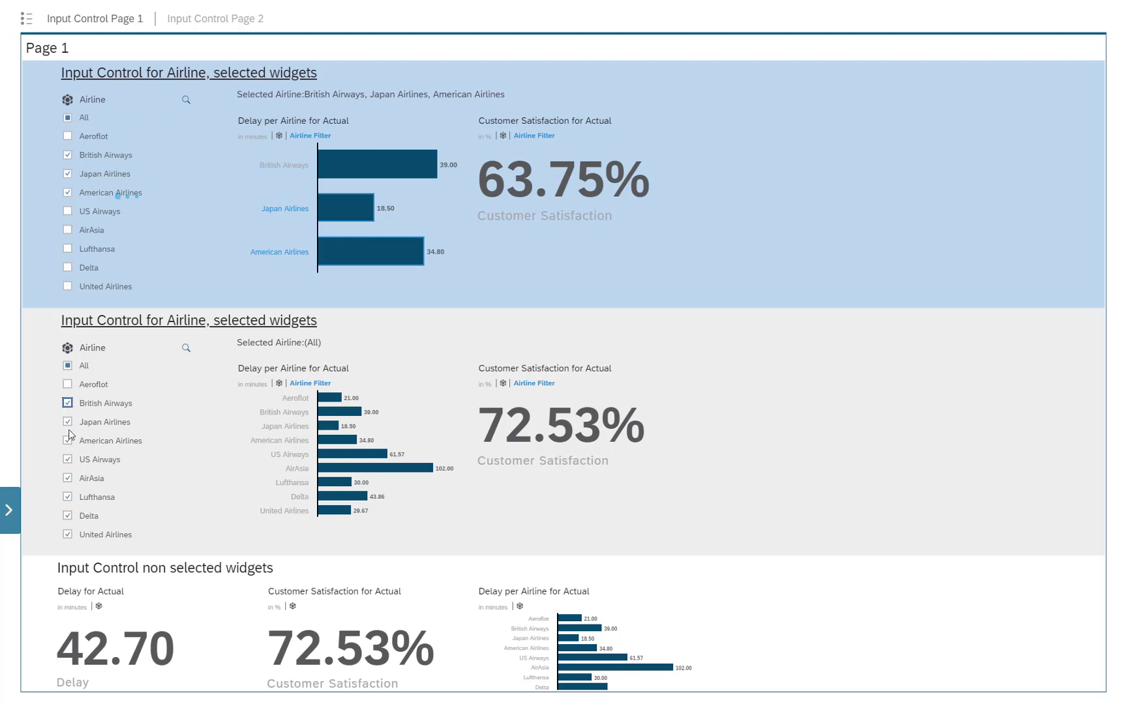
click(67, 460)
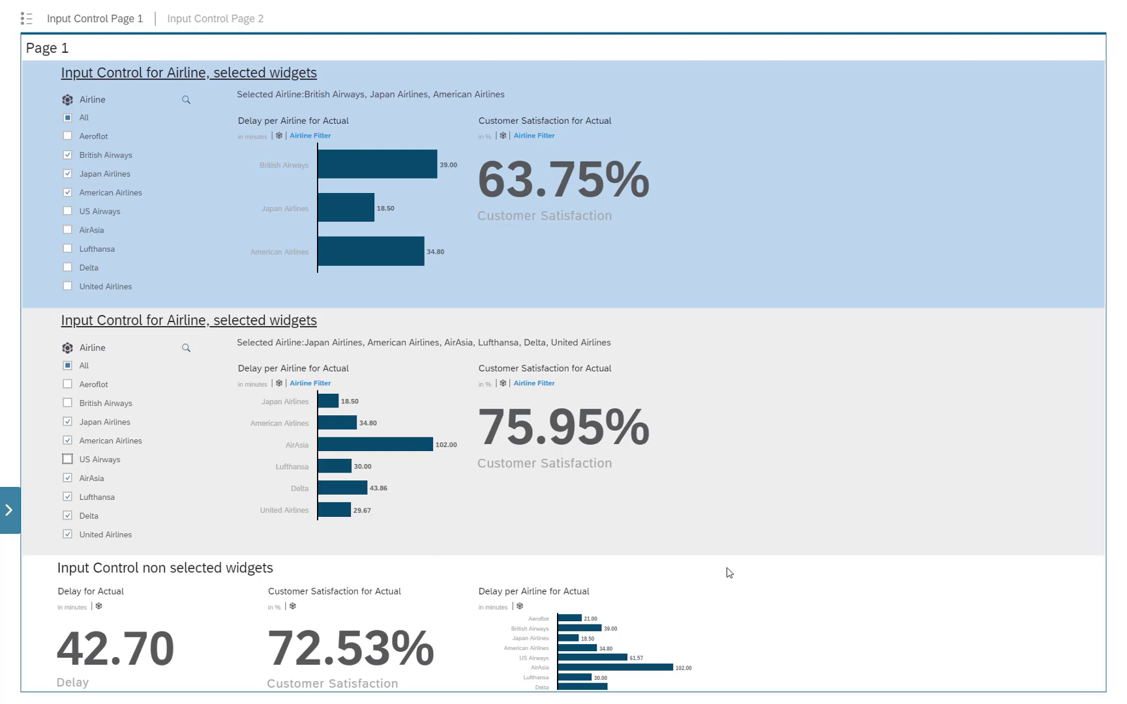
Step: Compare the airline filters on Input Control Page 1 and Page 2, and return to the topic overview
scroll(727, 566, down, 1)
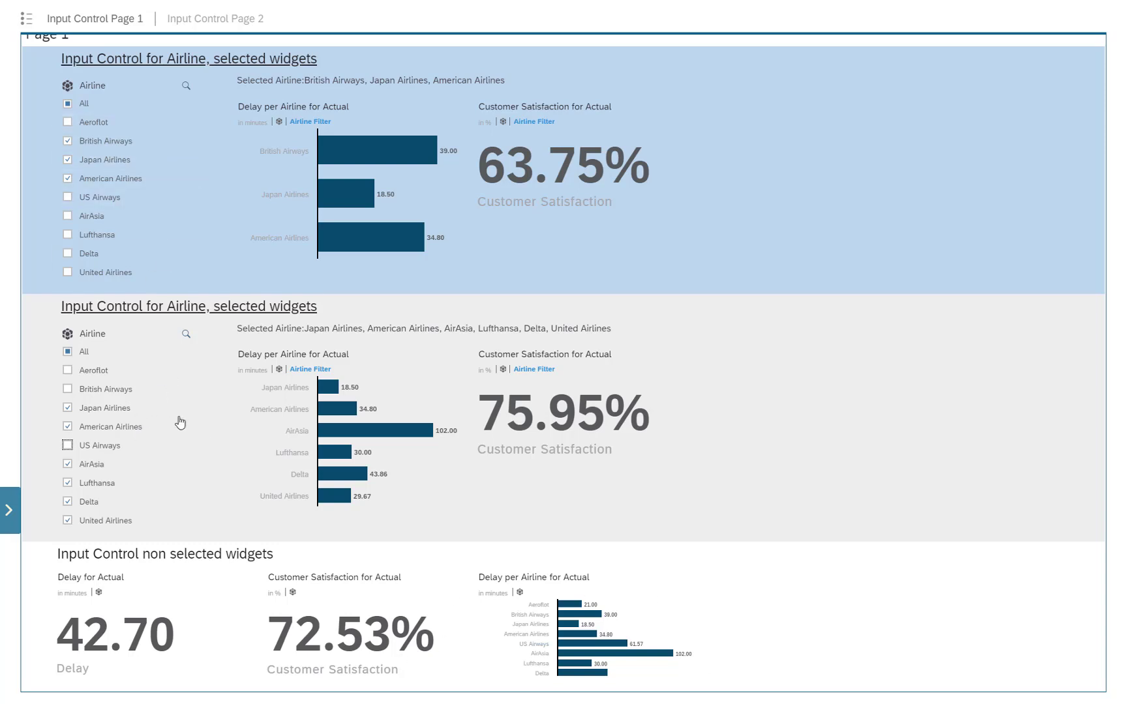
scroll(217, 473, up, 1)
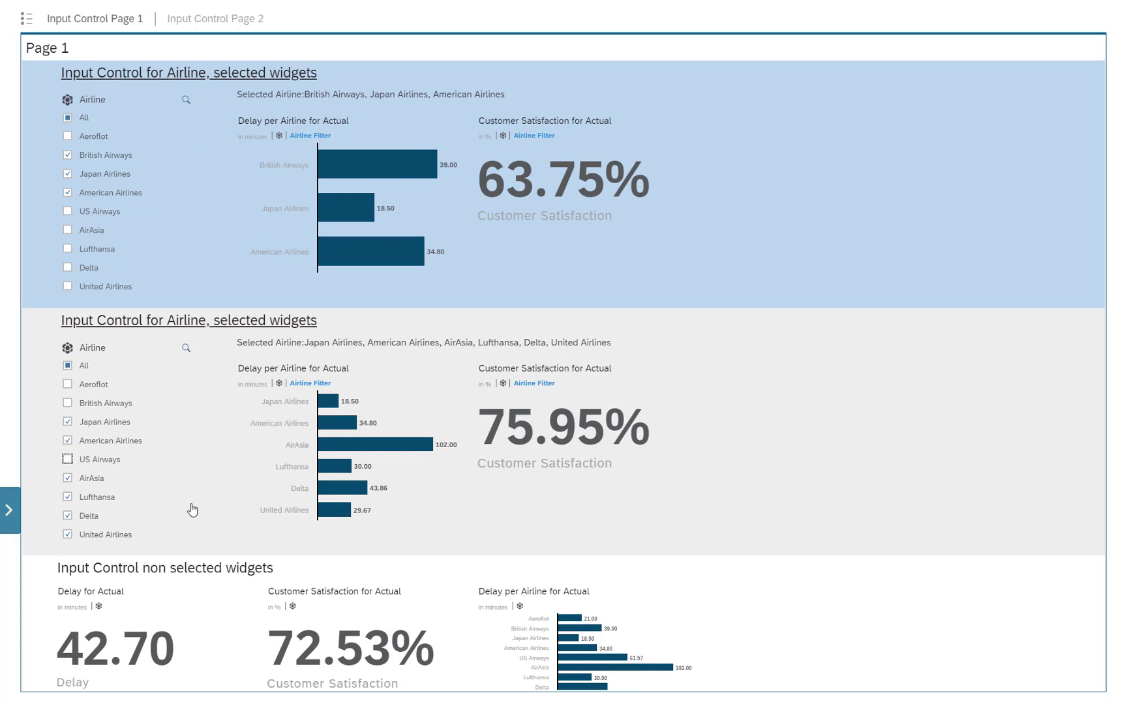
click(12, 511)
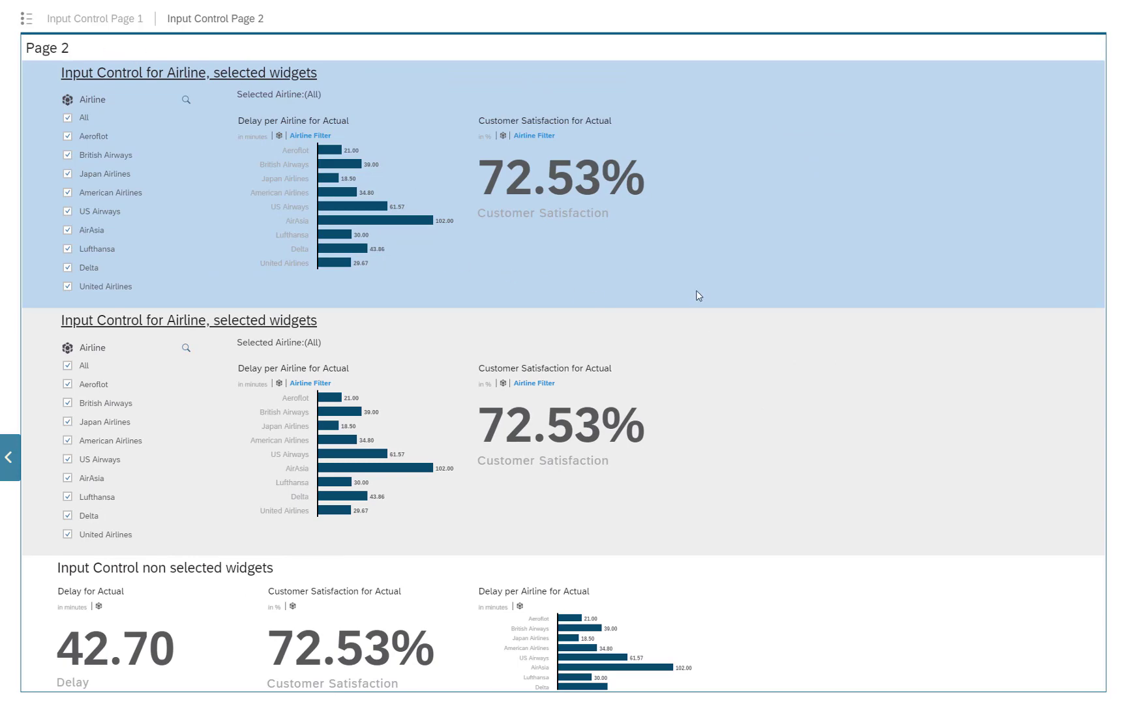
click(9, 458)
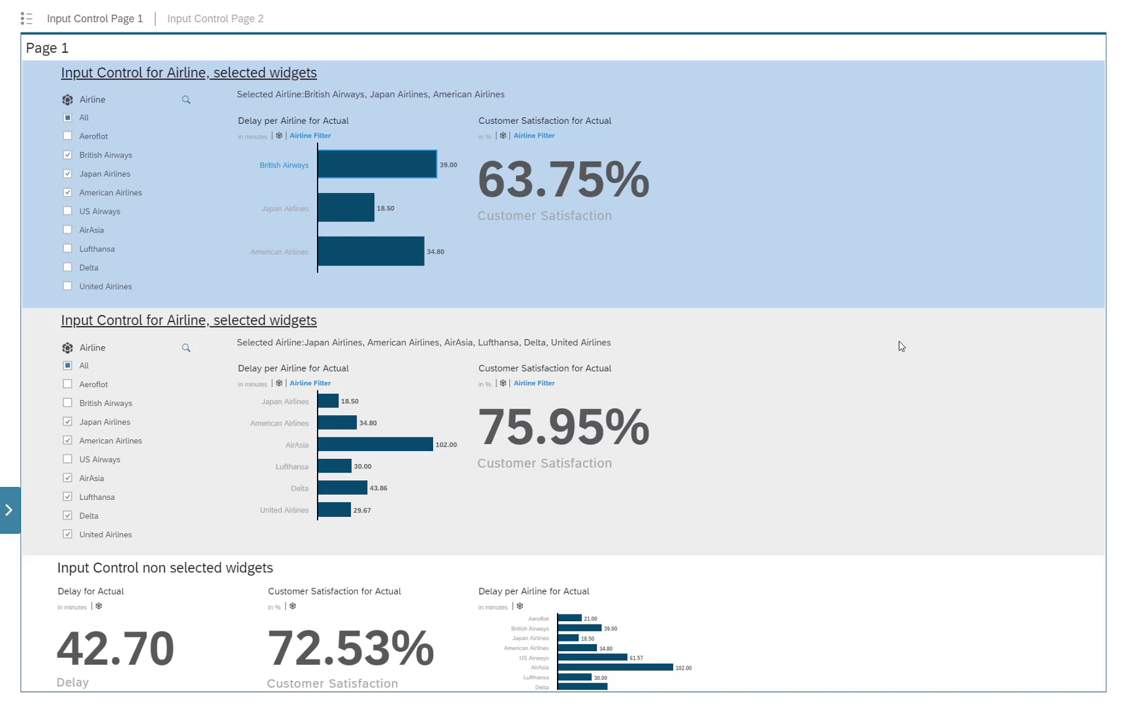
click(27, 19)
click(212, 18)
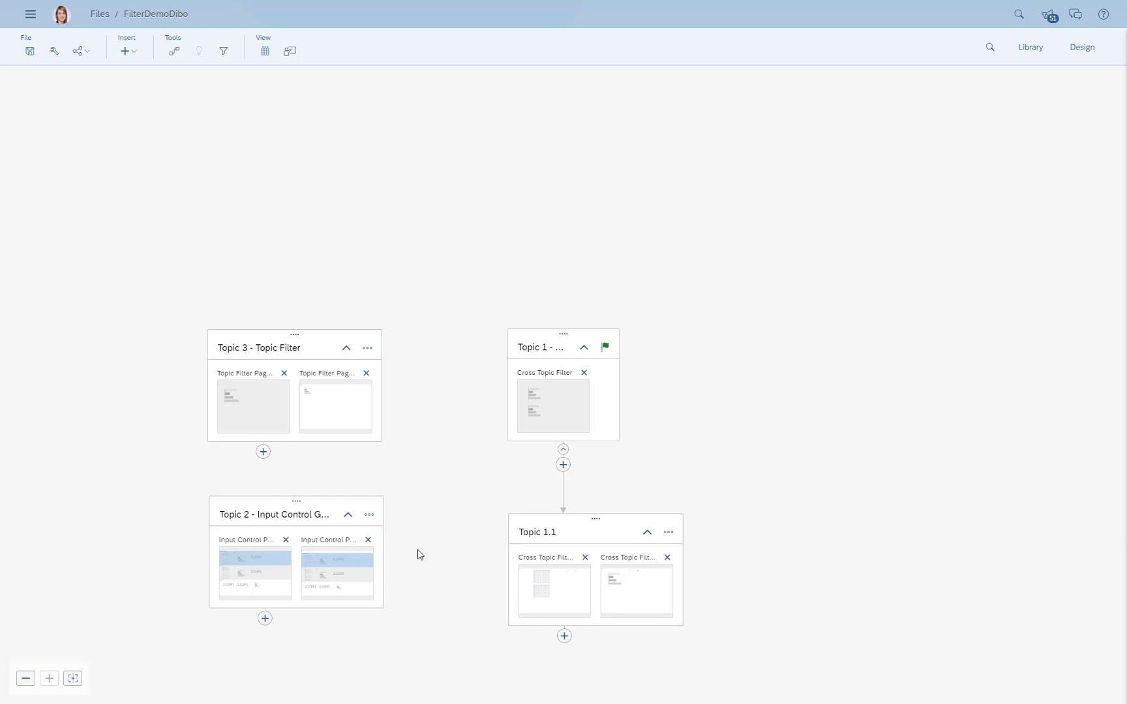
Step: Open Filters in Dibo, the source story of Input Control Page 1 in Topic 2
click(269, 576)
click(1082, 49)
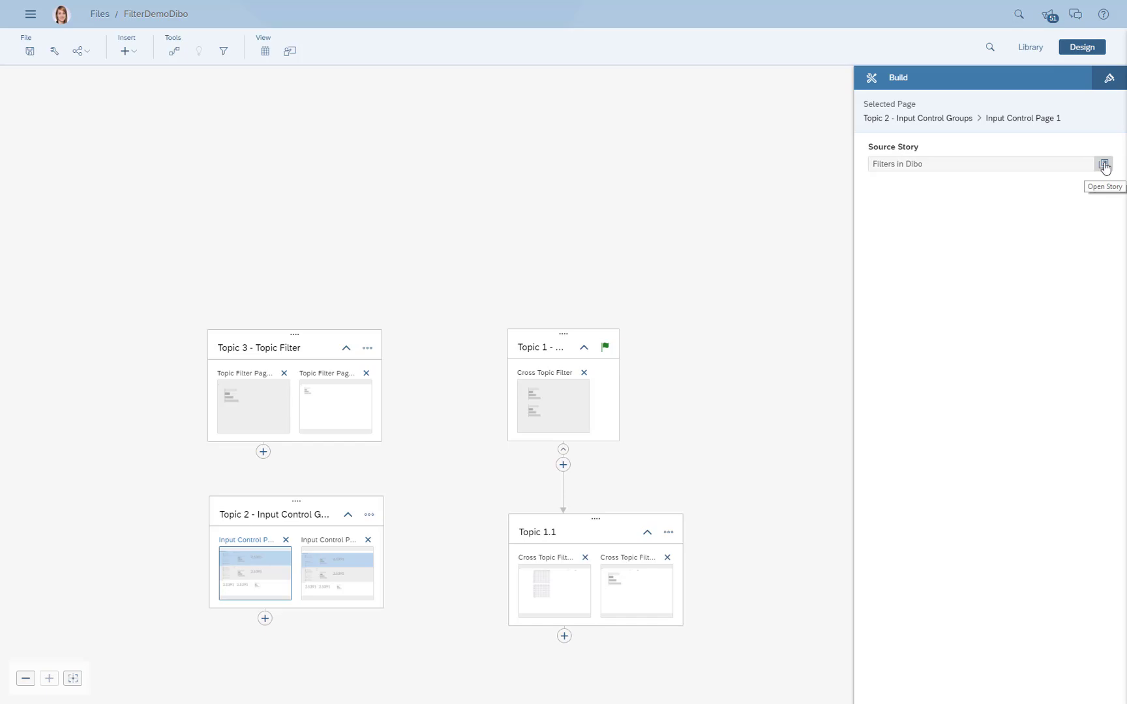
click(1104, 164)
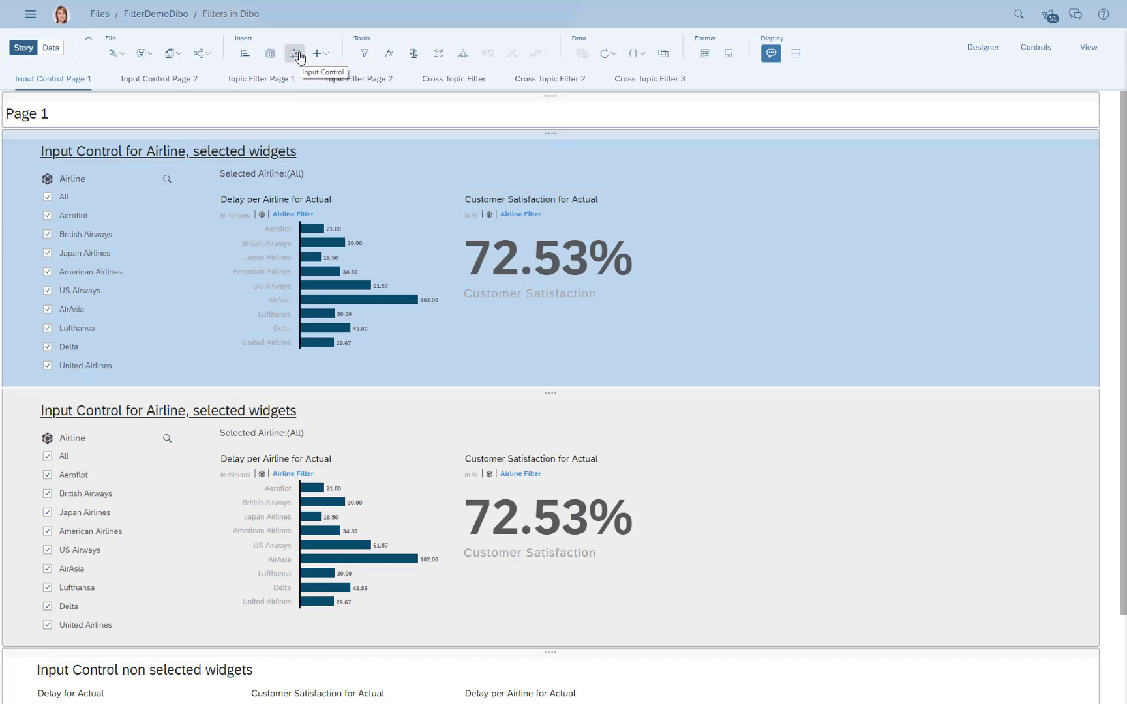
Step: Show the input control configuration of the blue section's Airline filter to examine its connected widgets
click(125, 175)
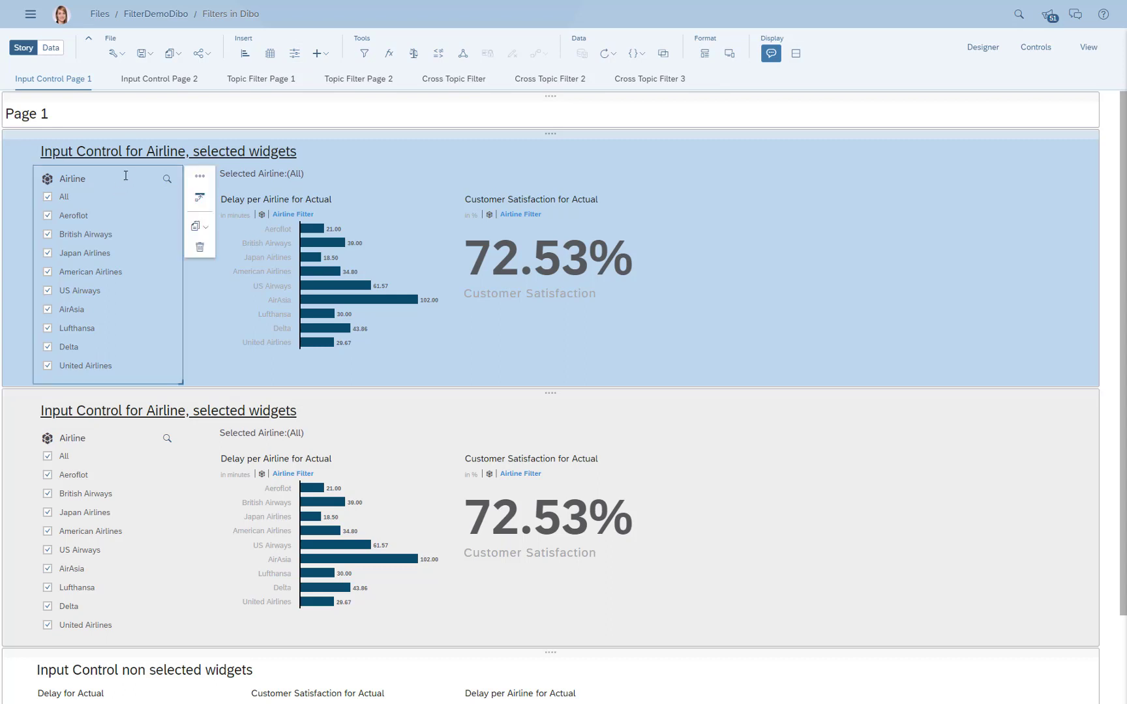
click(199, 180)
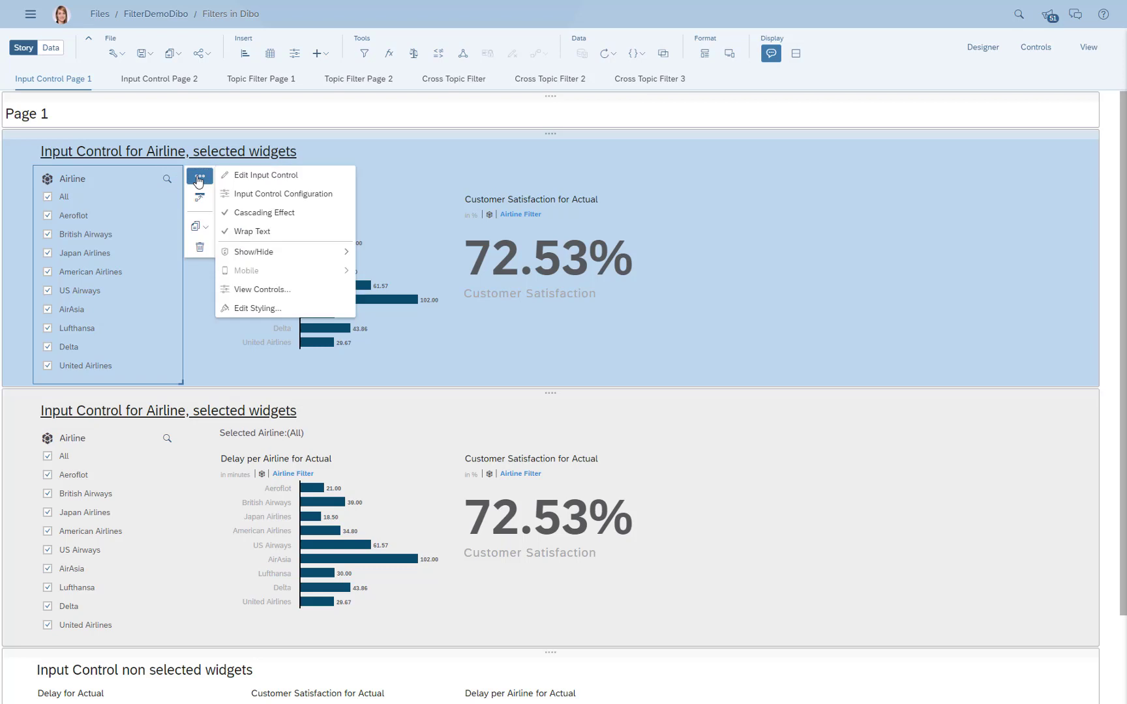
click(289, 194)
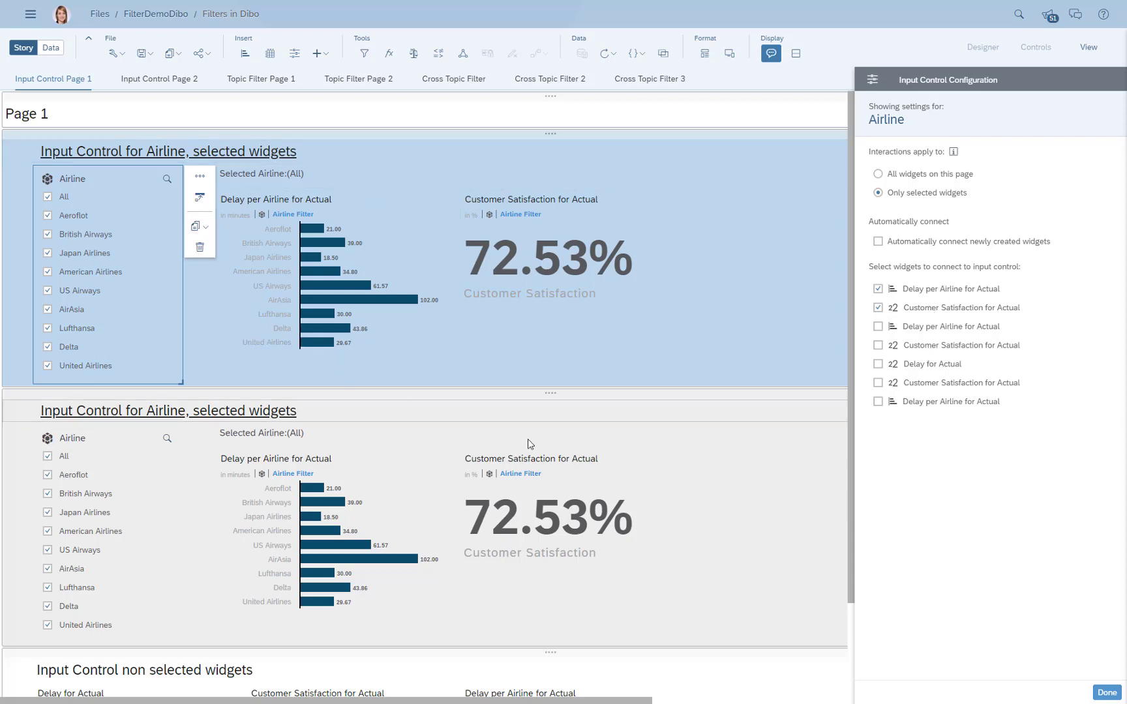
Step: Examine which widgets the grey section's Airline input control connects to, and return to the FilterDemoDibo agenda
click(140, 435)
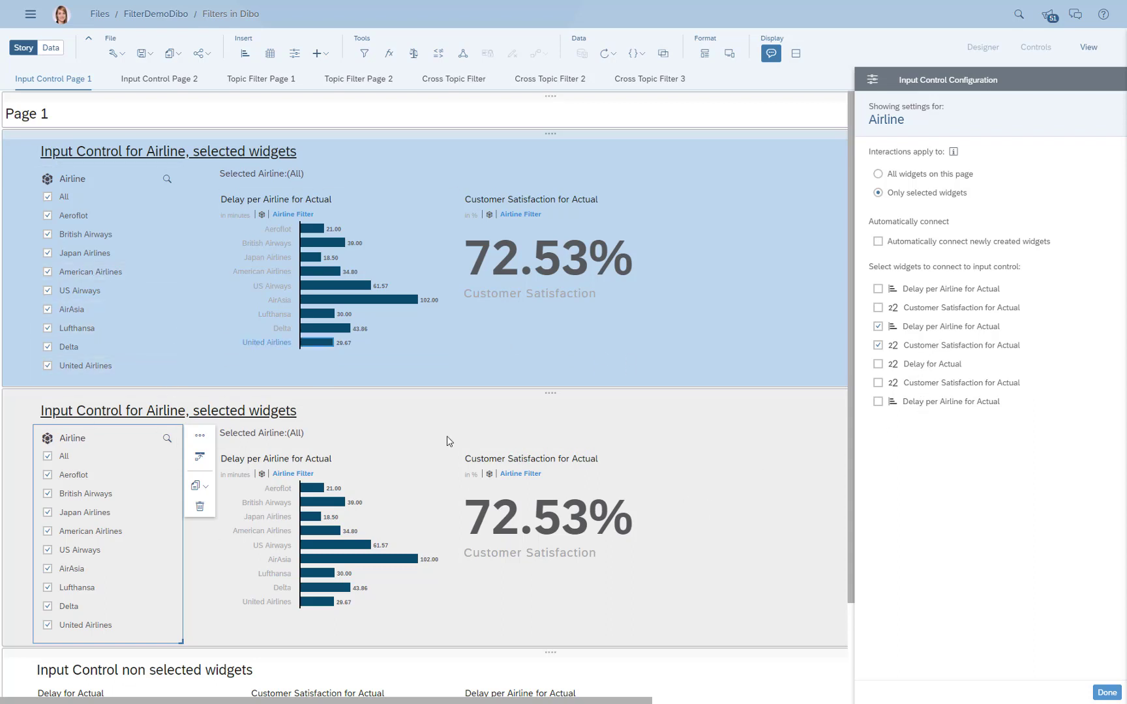
scroll(757, 456, down, 3)
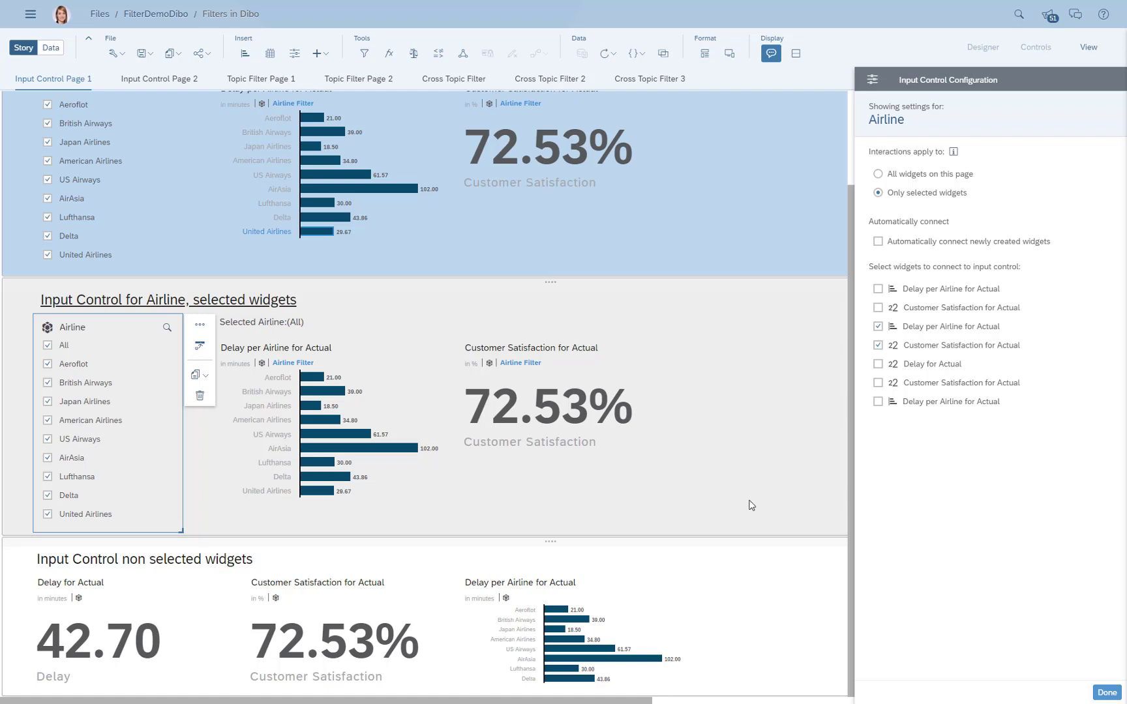
scroll(749, 505, up, 3)
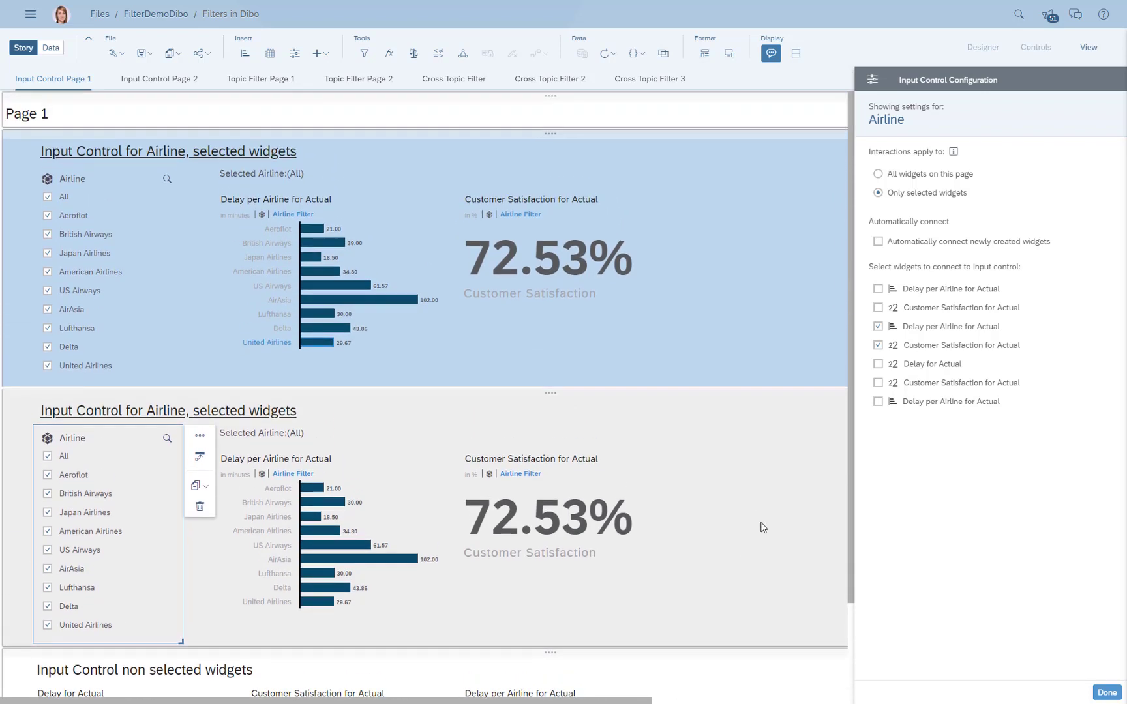
click(1107, 693)
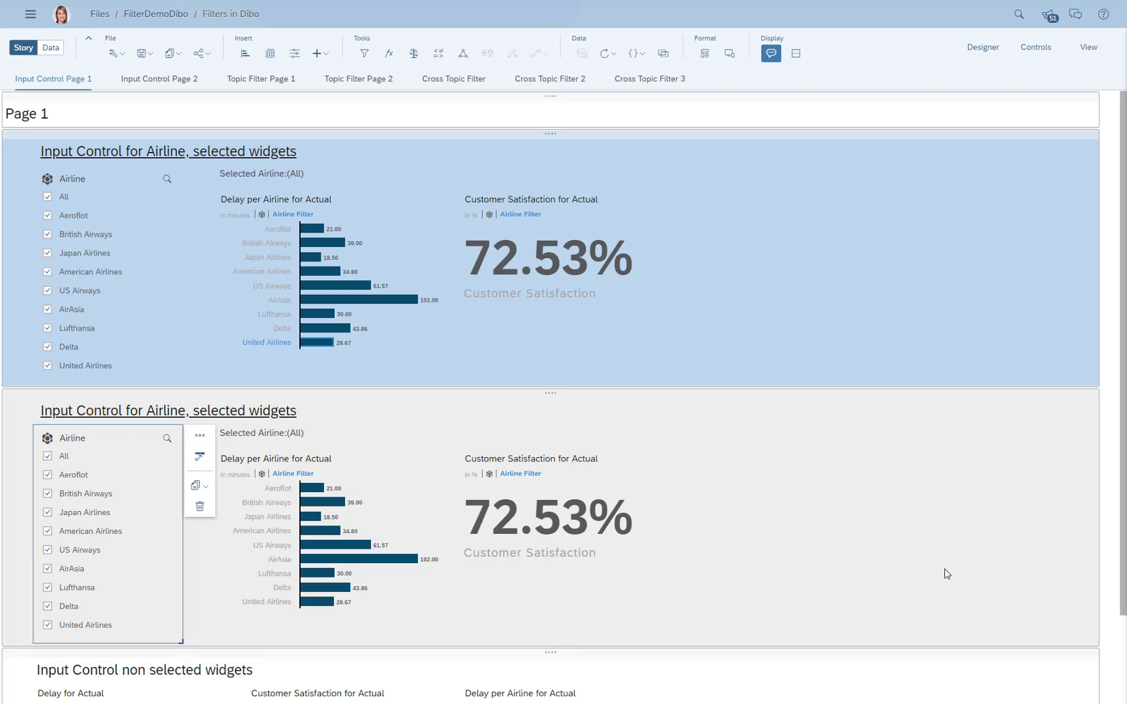
click(155, 15)
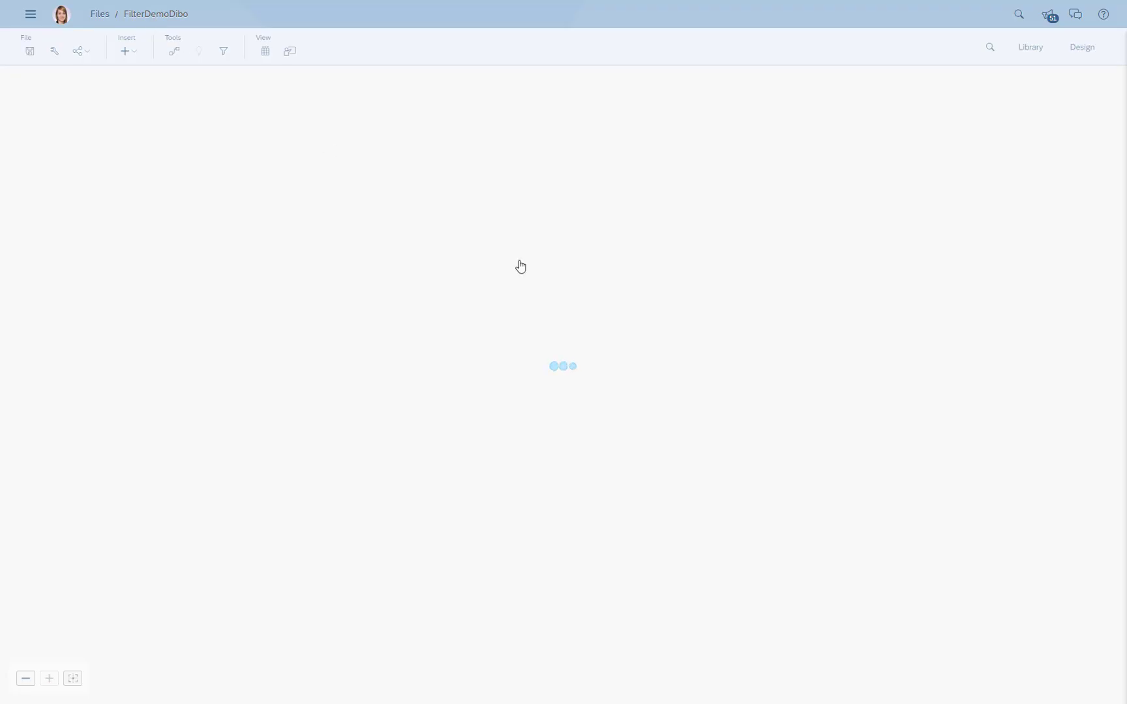